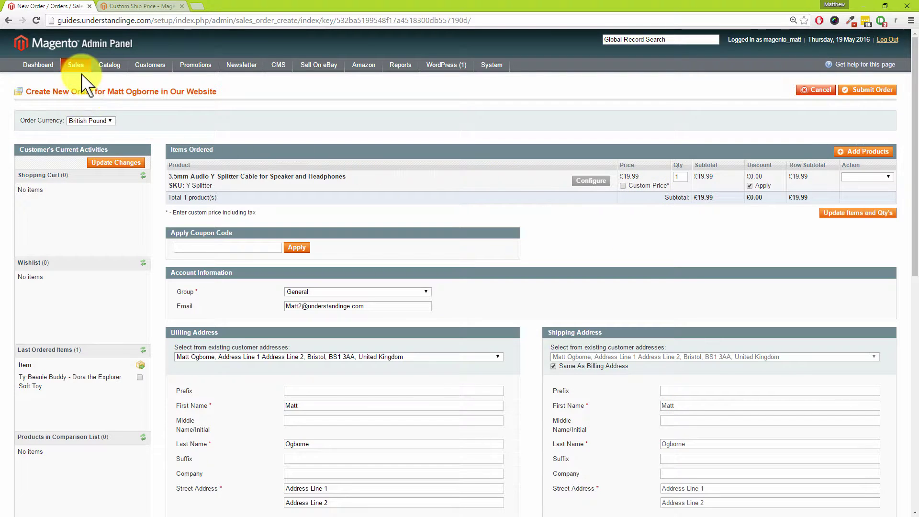
# Re-enter 4.50 as the custom rate, then switch the order to Standard Shipping Fixed £5.00.
pyautogui.moveTo(79, 67)
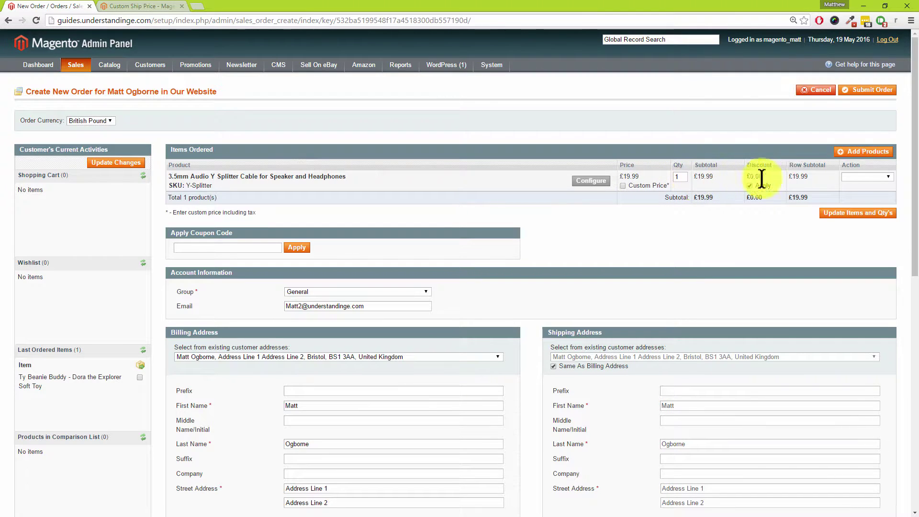
pyautogui.moveTo(914, 124); pyautogui.dragTo(909, 261)
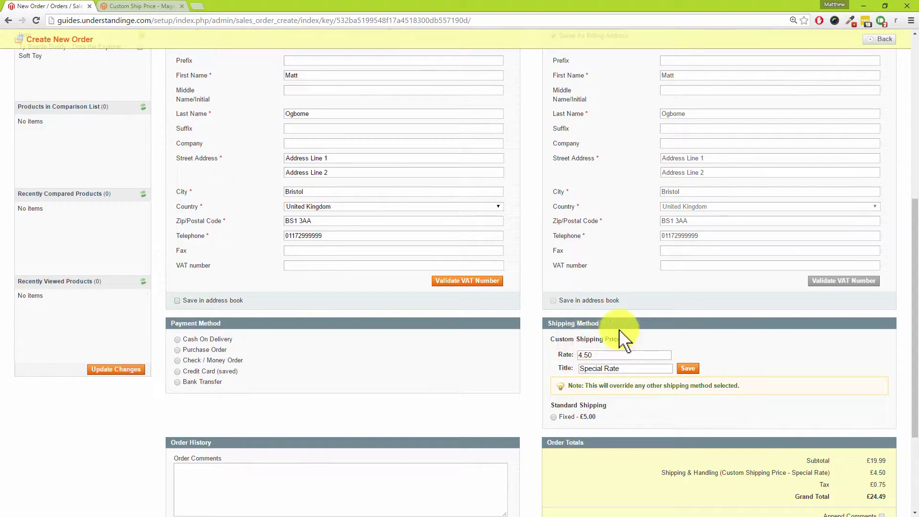
pyautogui.doubleClick(582, 354)
pyautogui.press('BackSpace')
pyautogui.write('4.50')
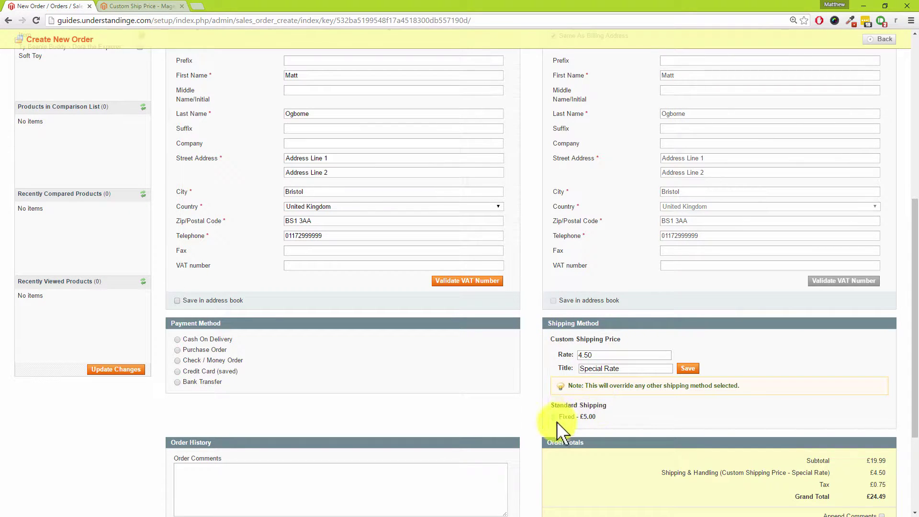
pyautogui.click(554, 417)
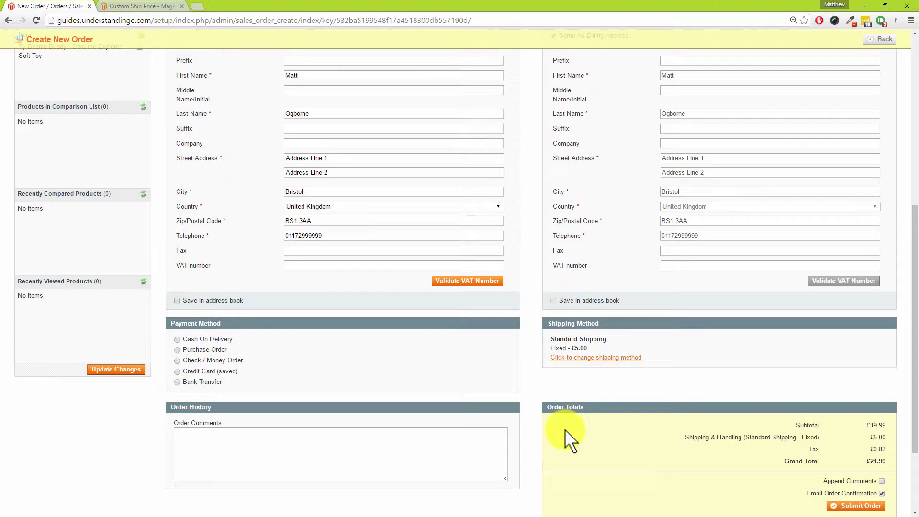
# Retitle the custom shipping charge to 'Dave's Special Shipping', correcting the spelling.
pyautogui.click(592, 364)
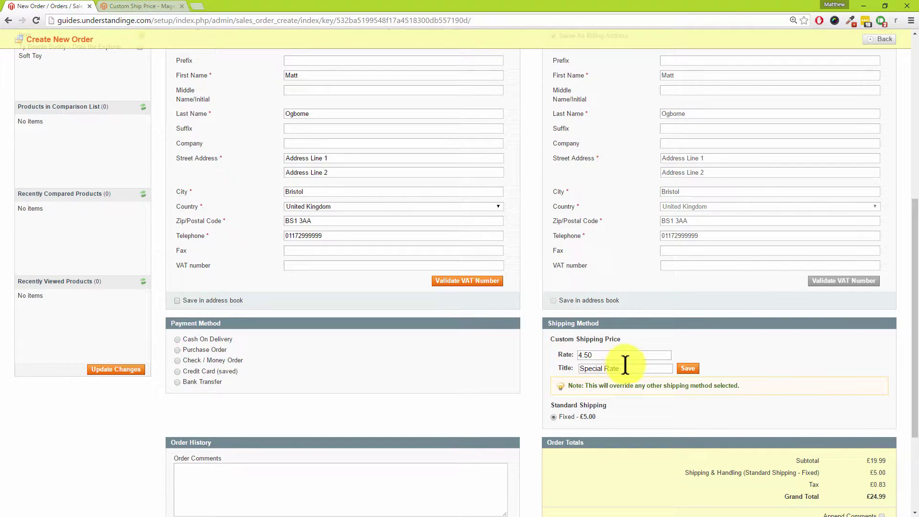
pyautogui.moveTo(626, 369); pyautogui.dragTo(570, 367)
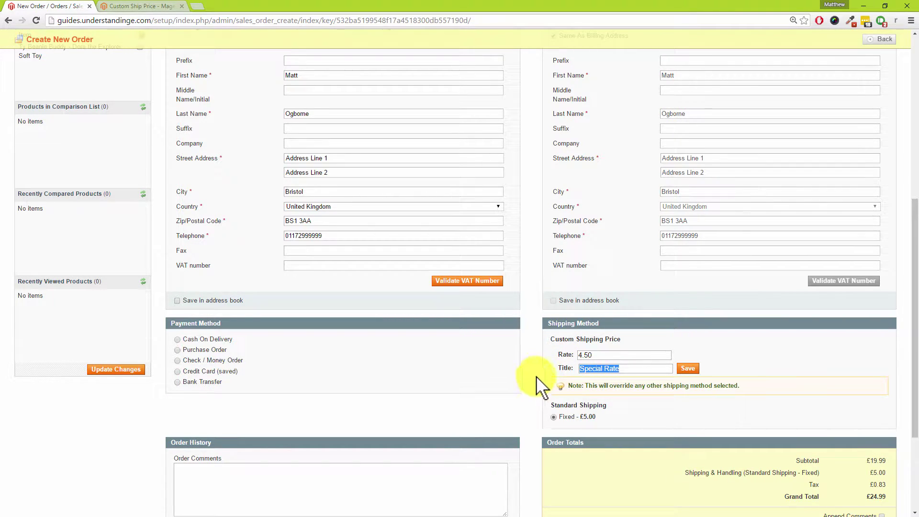
pyautogui.click(627, 369)
pyautogui.moveTo(636, 369); pyautogui.dragTo(565, 366)
pyautogui.write('Daves Sp[ecial Shipping')
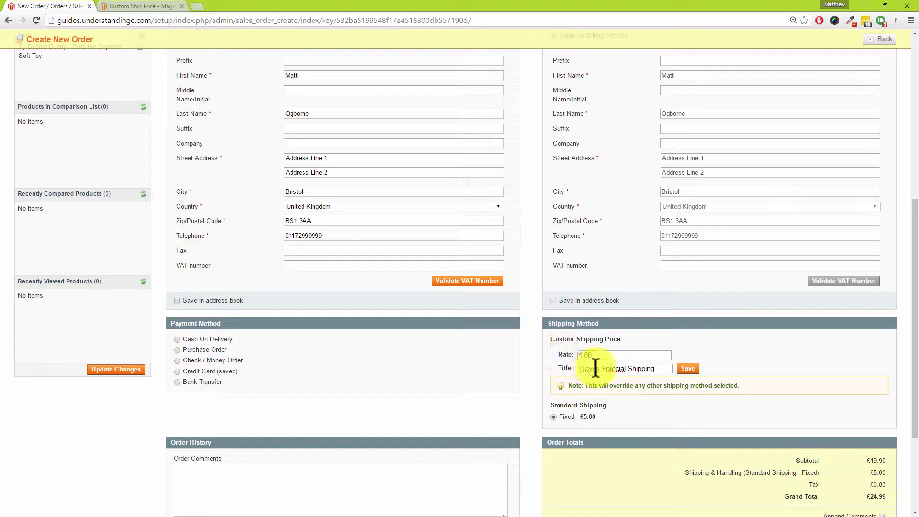
pyautogui.rightClick(612, 368)
pyautogui.click(632, 166)
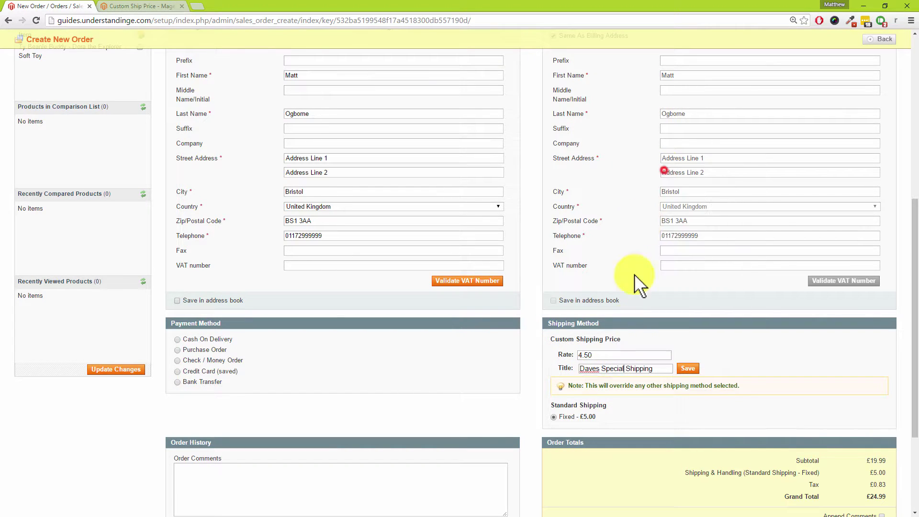
pyautogui.rightClick(596, 368)
pyautogui.click(633, 174)
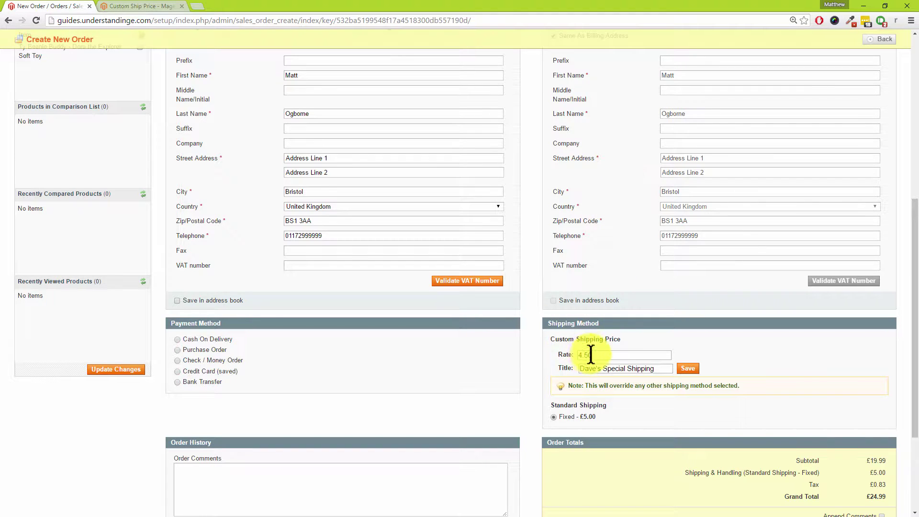
# Set the custom rate to 0.00 and save it, giving a £0.00 shipping charge.
pyautogui.moveTo(594, 354); pyautogui.dragTo(569, 351)
pyautogui.click(688, 368)
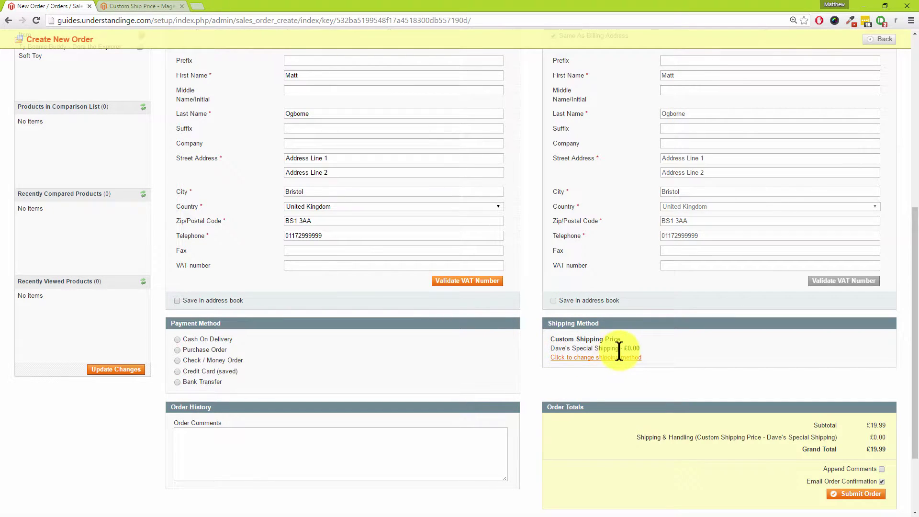
pyautogui.moveTo(627, 348); pyautogui.dragTo(642, 348)
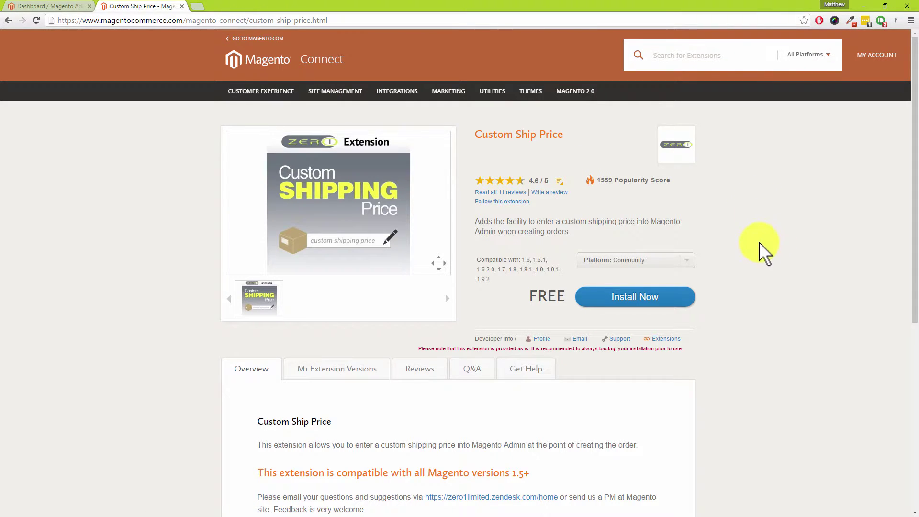
# Start installing Custom Ship Price, accept its licence and reveal the extension key.
pyautogui.click(643, 299)
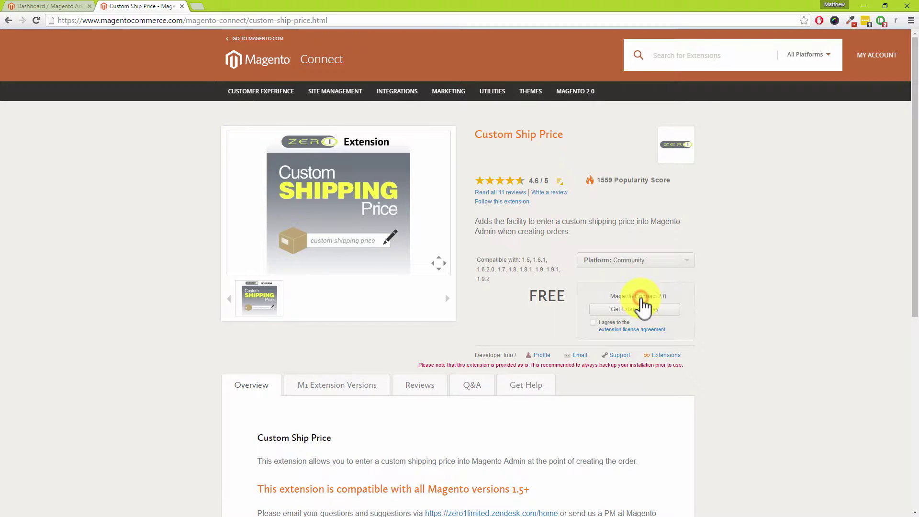
pyautogui.click(593, 322)
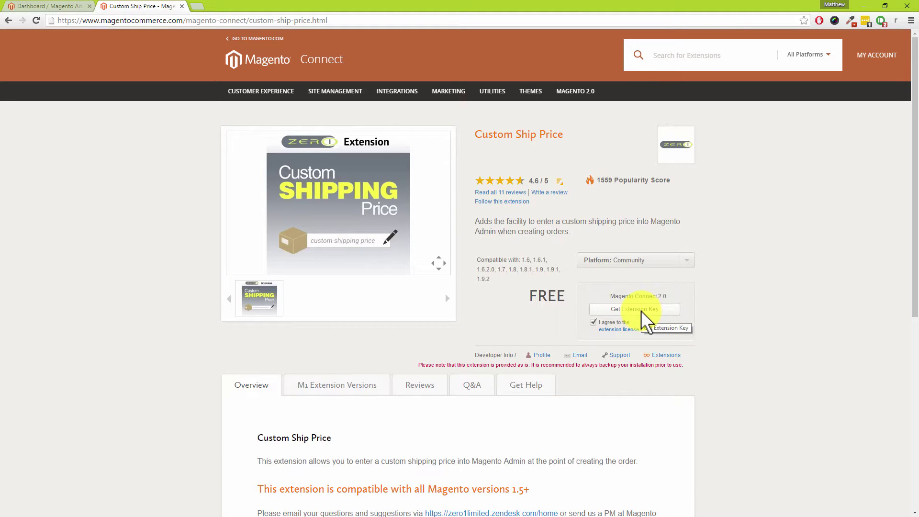
pyautogui.click(641, 311)
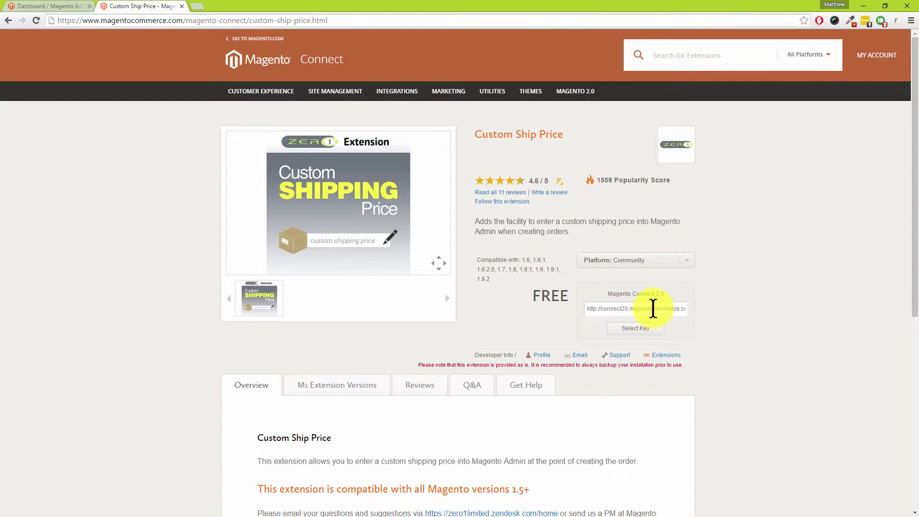
# Copy the extension key and return to the store admin dashboard.
pyautogui.click(631, 333)
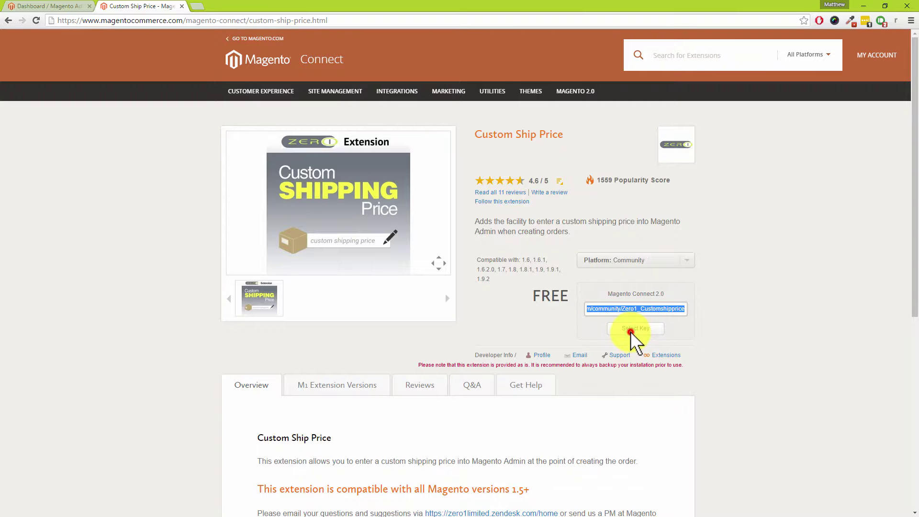
pyautogui.rightClick(633, 311)
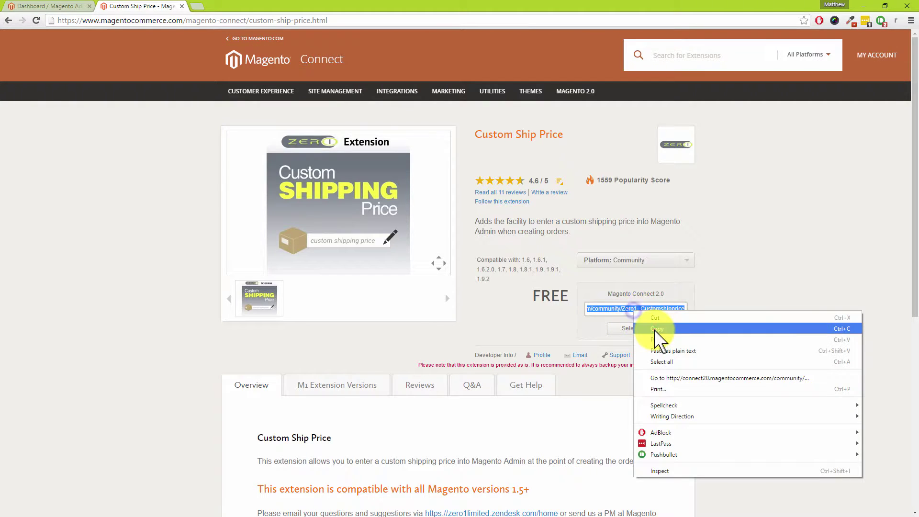
pyautogui.click(652, 326)
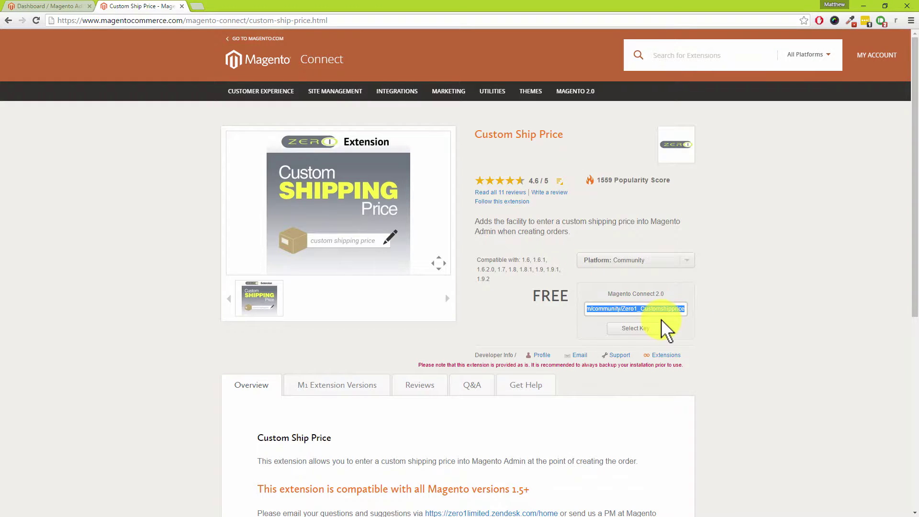
pyautogui.click(70, 7)
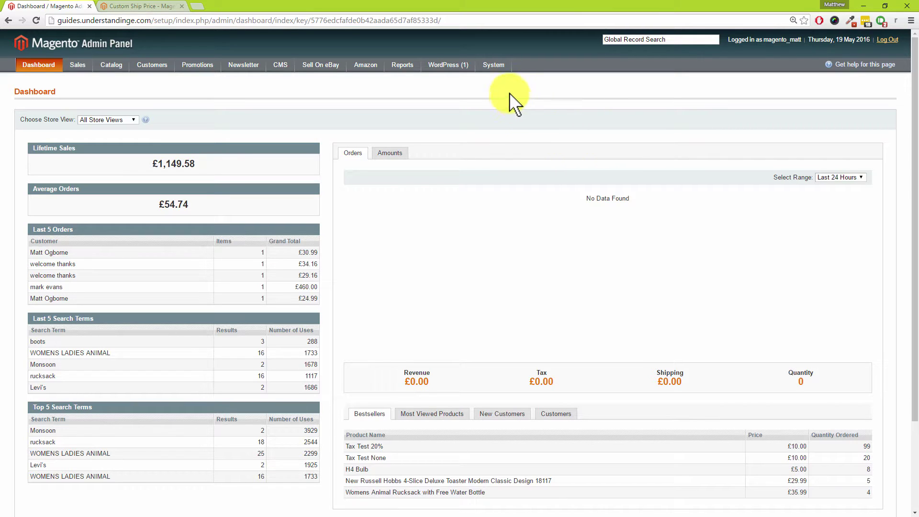
# Open Magento Connect Manager from System > Magento Connect and log in.
pyautogui.moveTo(495, 64)
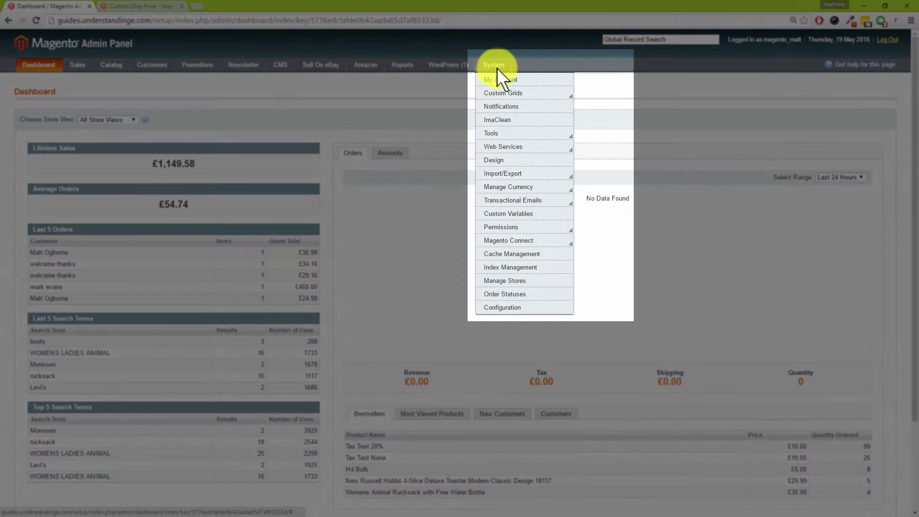
pyautogui.moveTo(498, 240)
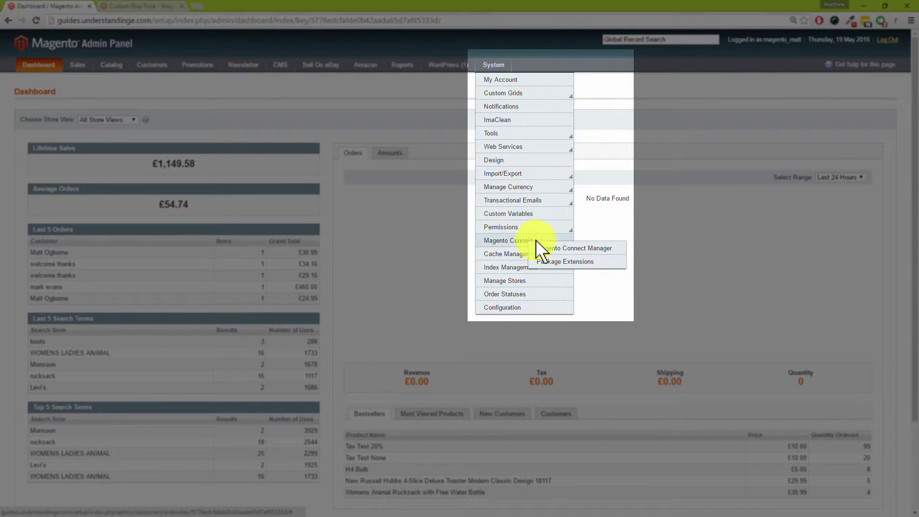
pyautogui.click(560, 248)
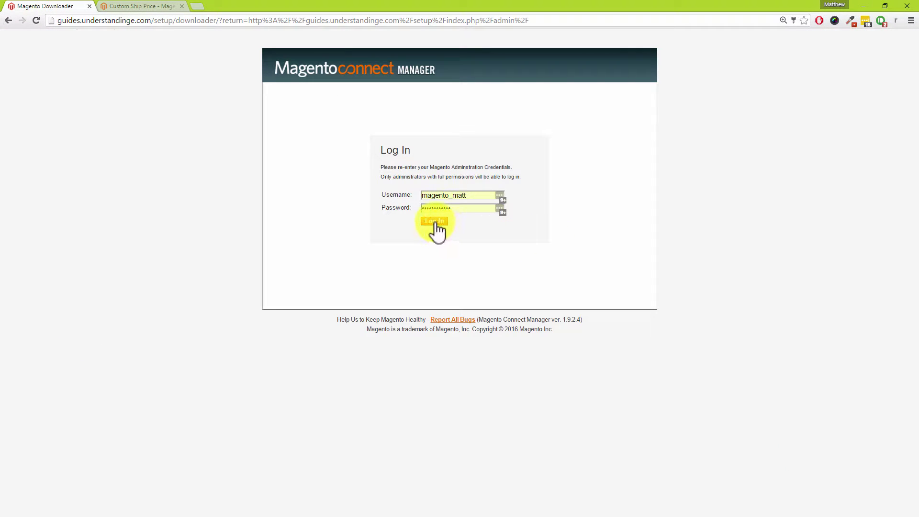
pyautogui.click(437, 221)
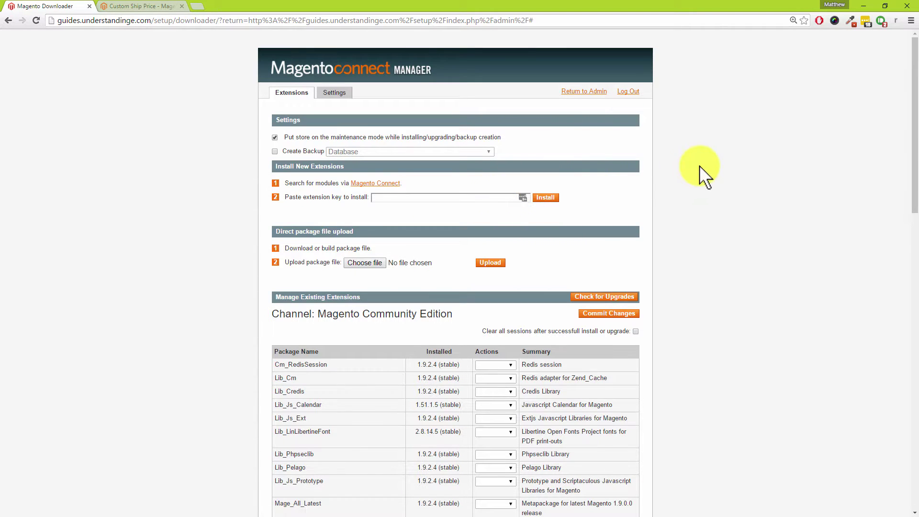
# Paste the extension key, install Zero1_Customshipprice 1.0.1, then return to the admin panel.
pyautogui.click(383, 197)
pyautogui.rightClick(384, 197)
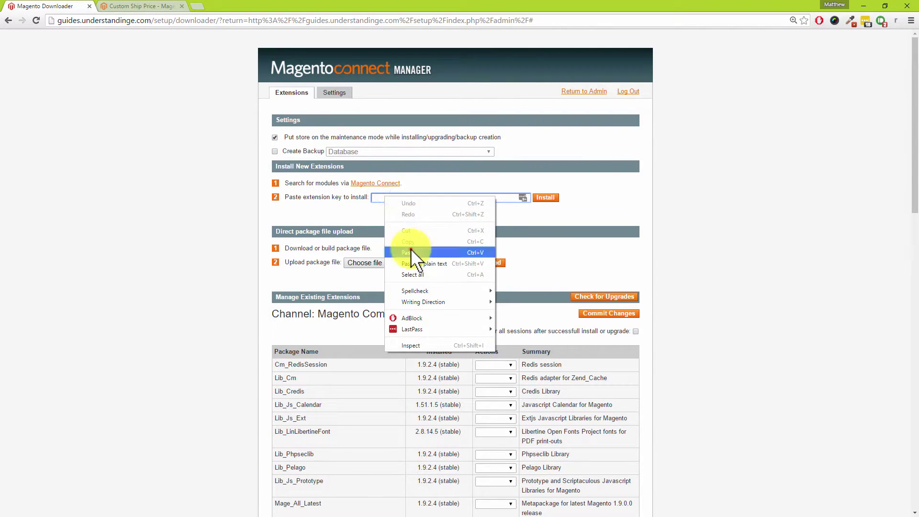
pyautogui.click(411, 249)
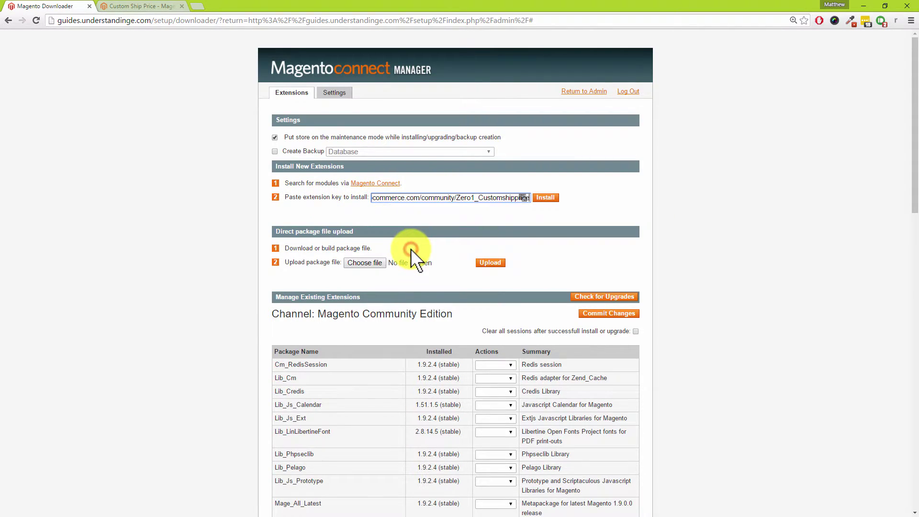
pyautogui.click(548, 197)
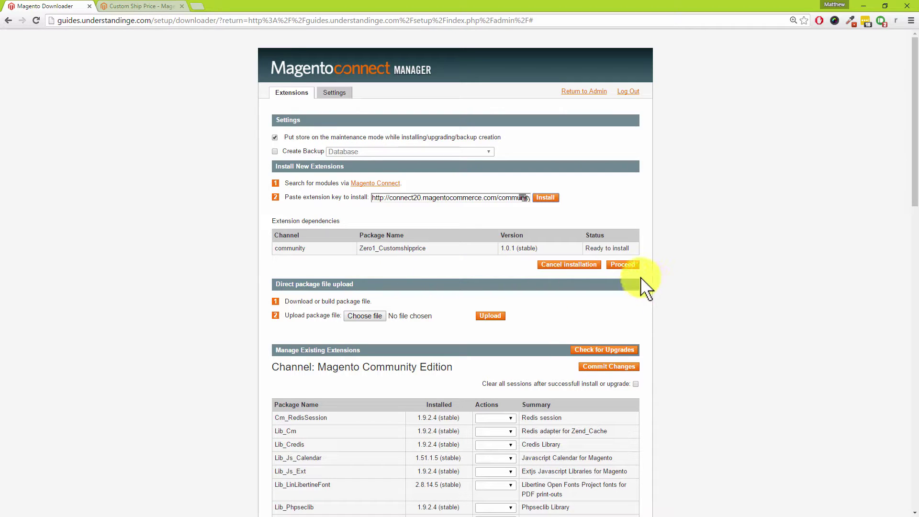
pyautogui.click(622, 266)
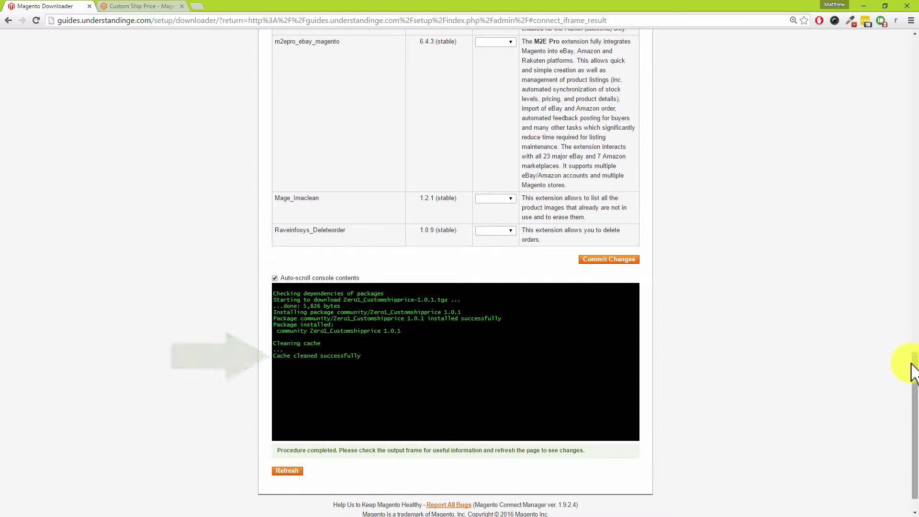
pyautogui.moveTo(910, 368); pyautogui.dragTo(906, 44)
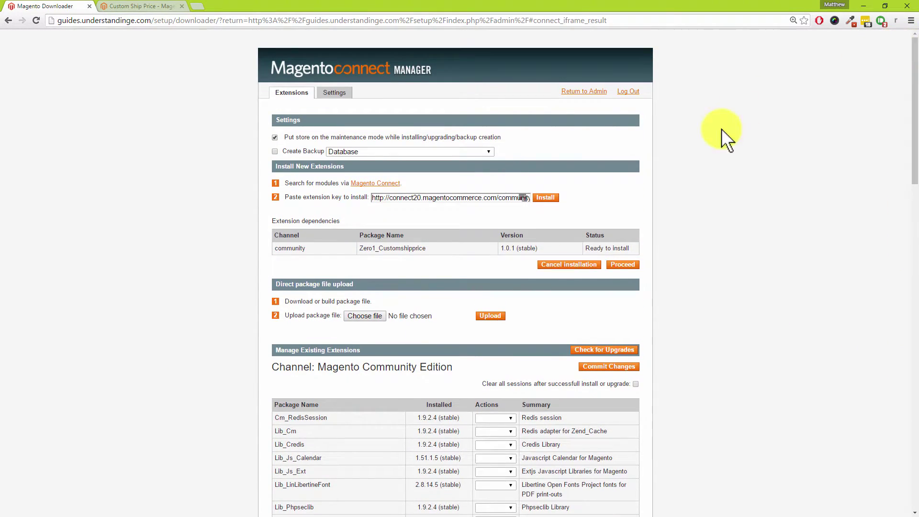
pyautogui.click(597, 92)
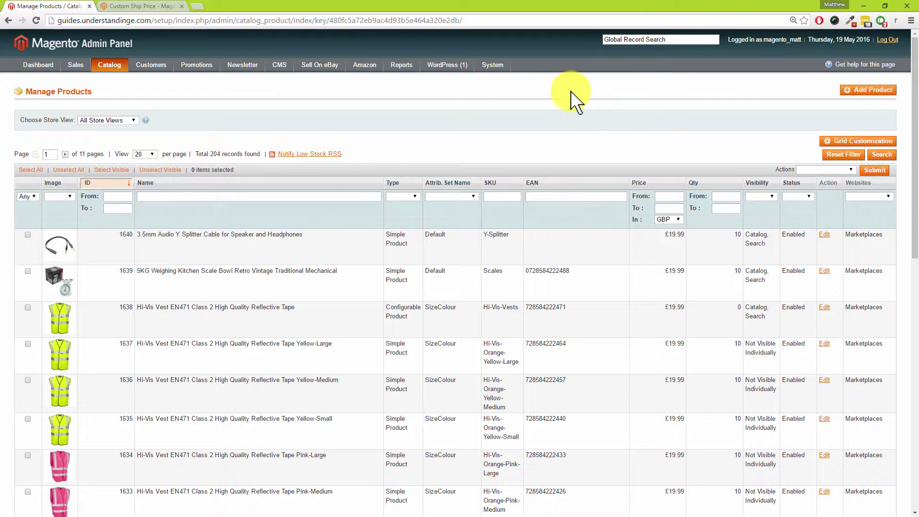
# In System > Cache Management, select all eight cache types and refresh them.
pyautogui.moveTo(505, 69)
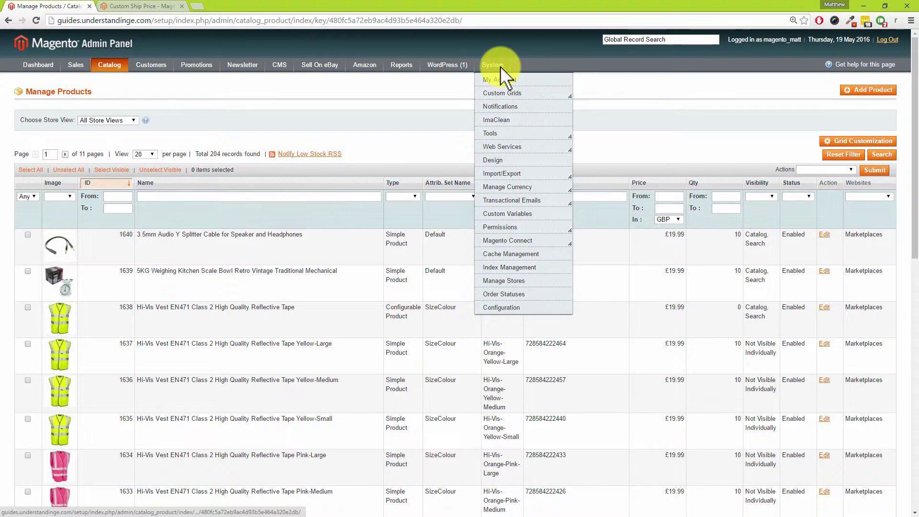
pyautogui.click(485, 259)
pyautogui.click(30, 131)
pyautogui.click(881, 131)
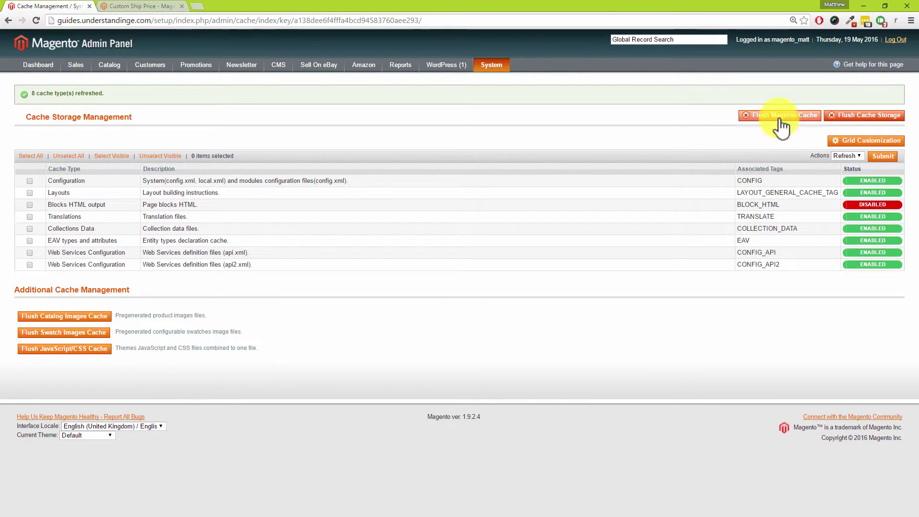
# Flush the Magento cache and the cache storage, confirming the prompt.
pyautogui.click(780, 116)
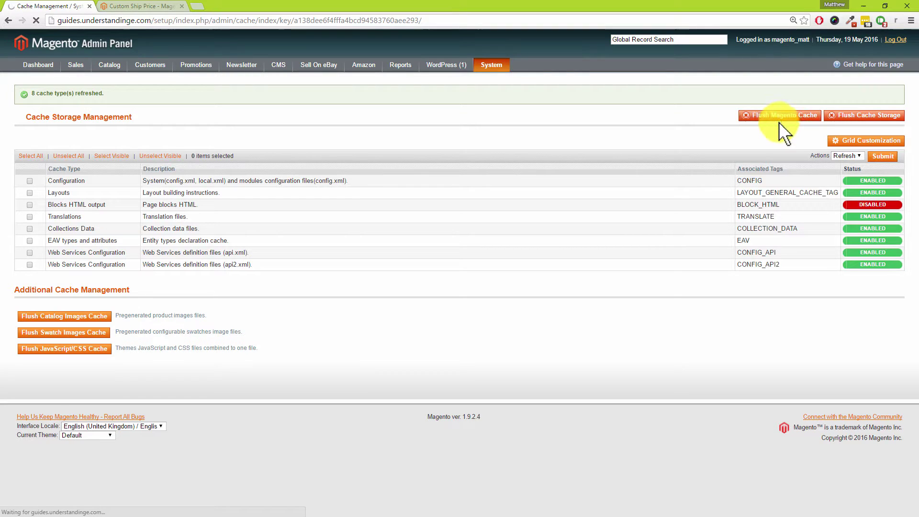
pyautogui.click(879, 112)
pyautogui.click(500, 83)
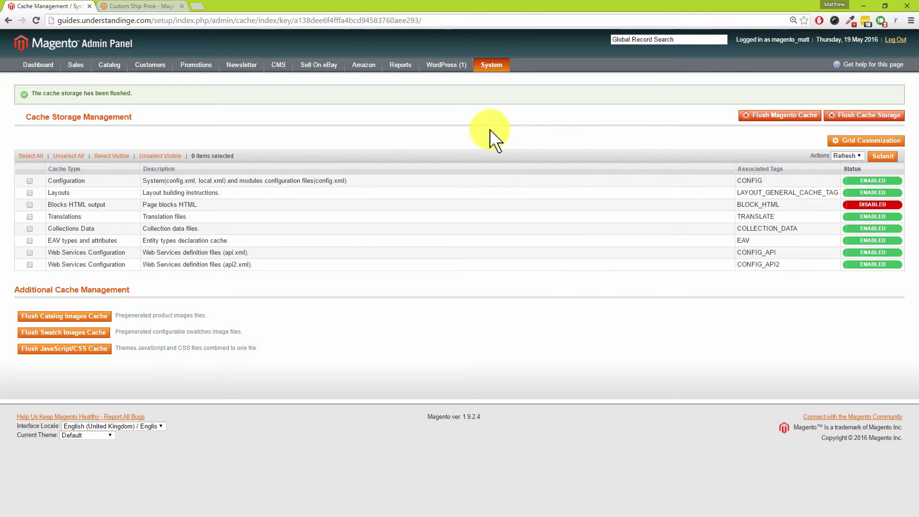
# Log out and back in, then set Custom Shipping Price Enabled to Yes under Shipping Methods and save.
pyautogui.click(896, 40)
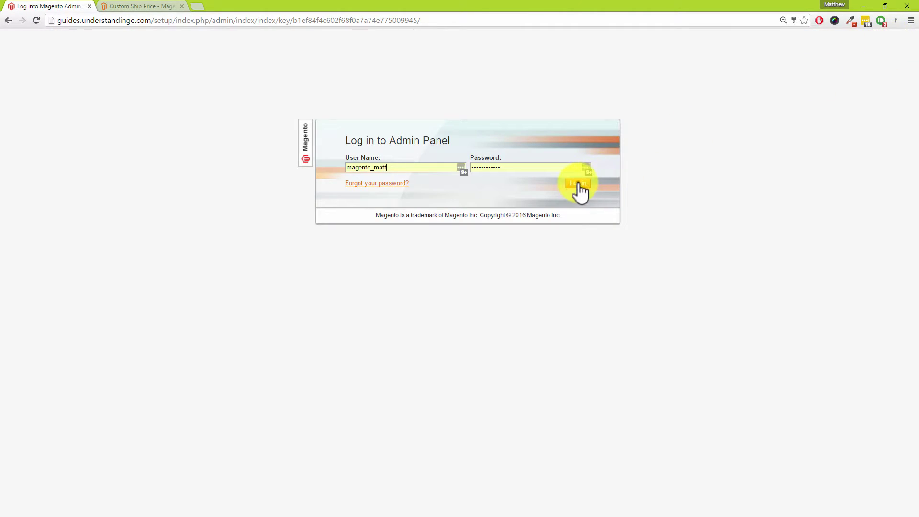
pyautogui.click(579, 184)
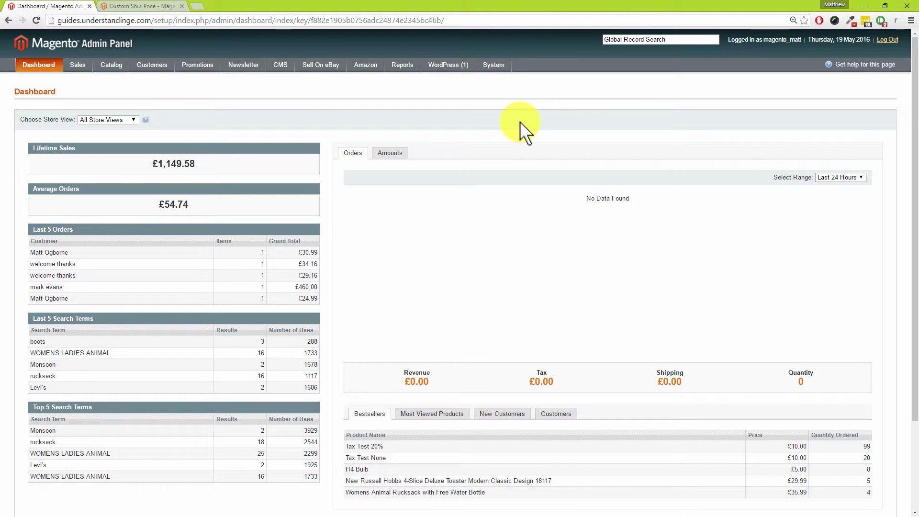
pyautogui.moveTo(501, 67)
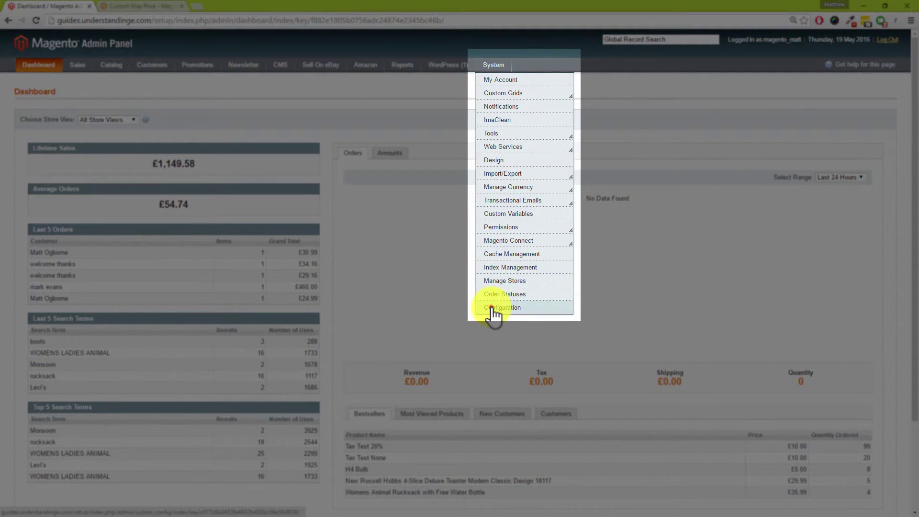
pyautogui.click(492, 307)
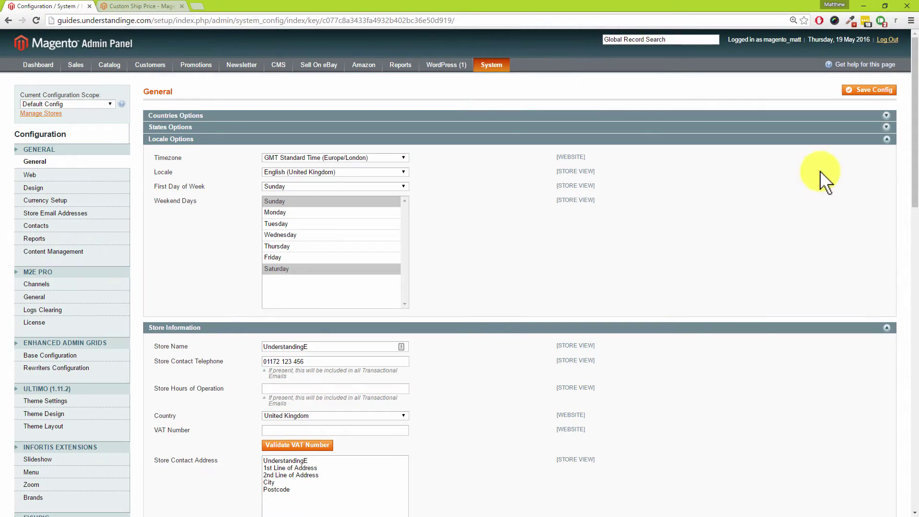
pyautogui.moveTo(913, 106); pyautogui.dragTo(915, 345)
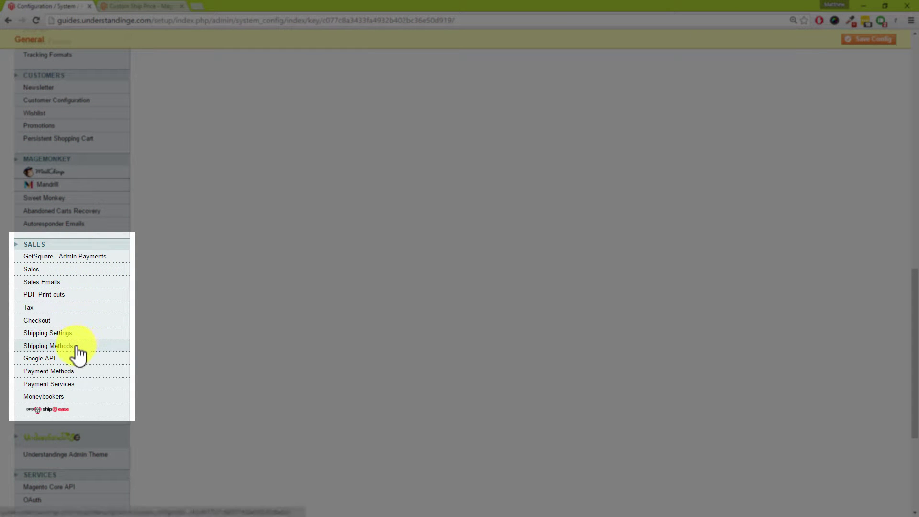
pyautogui.click(76, 346)
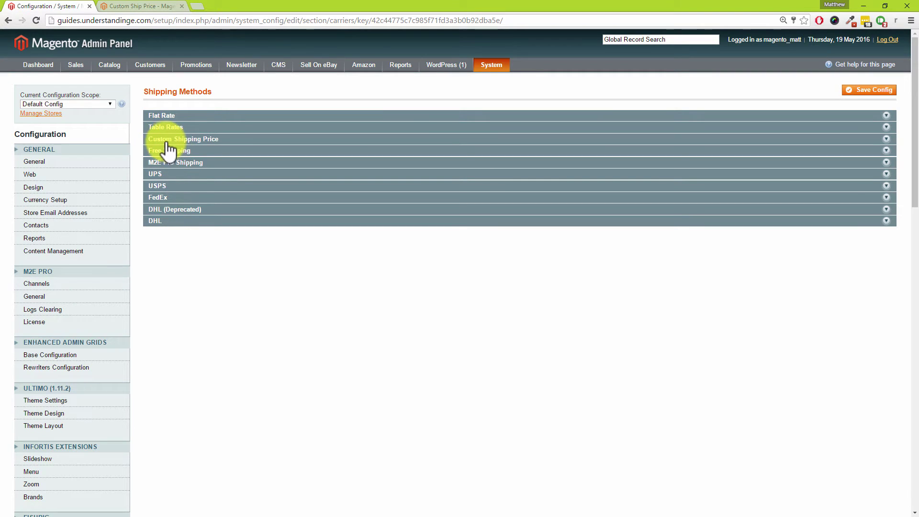
pyautogui.click(210, 140)
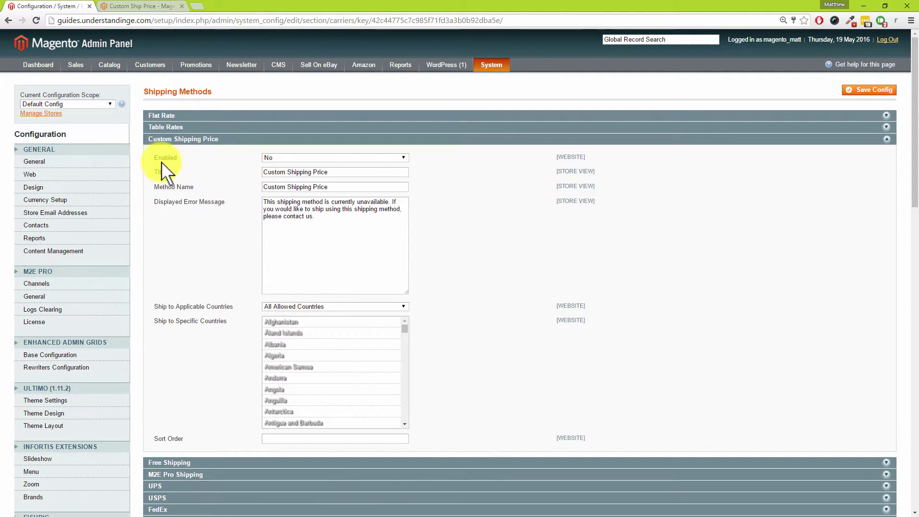
pyautogui.click(311, 158)
pyautogui.click(291, 166)
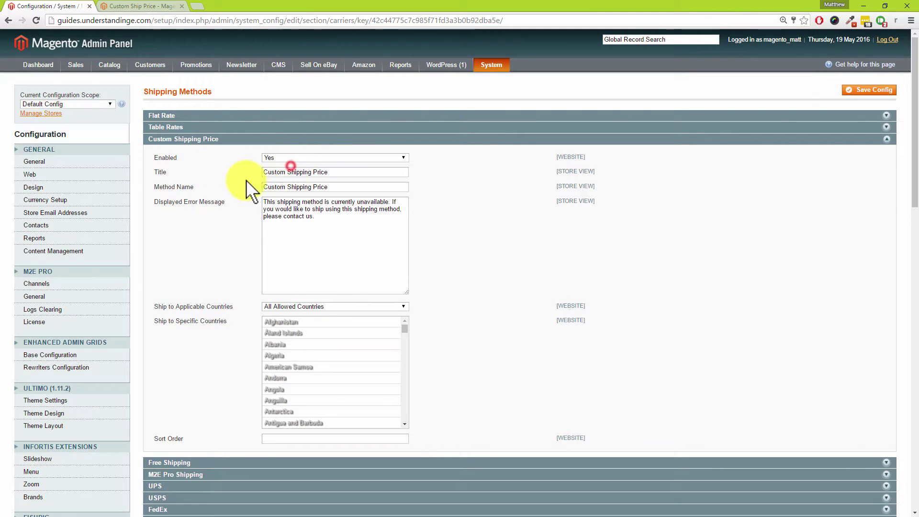
pyautogui.click(873, 93)
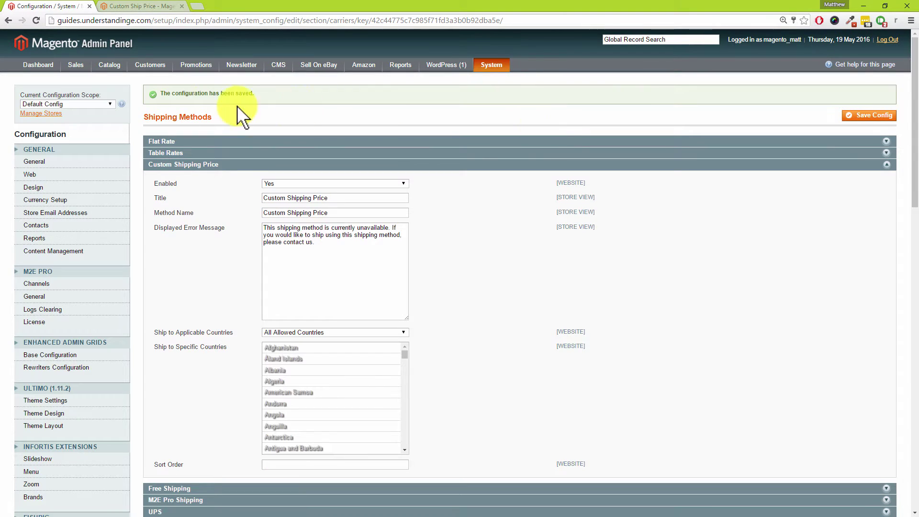
# Start a new sales order for the customer in the Our Website store.
pyautogui.moveTo(84, 66)
pyautogui.click(80, 85)
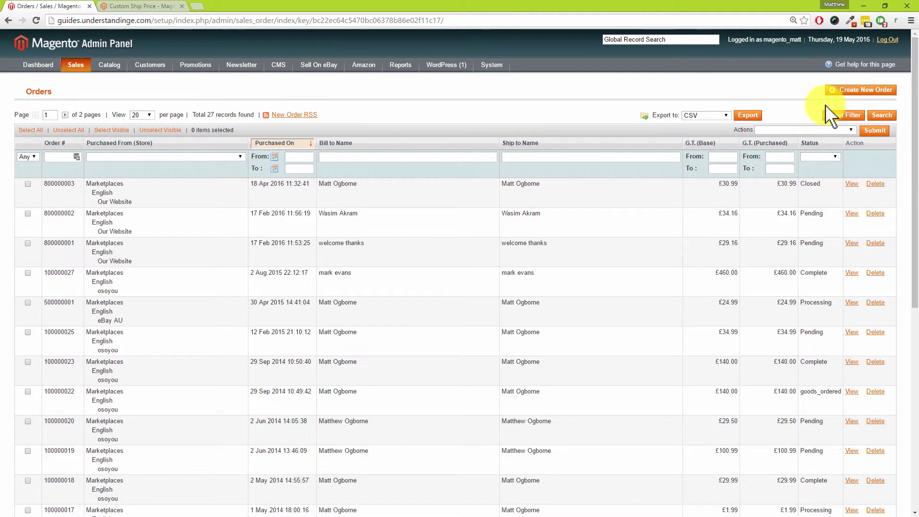
pyautogui.click(851, 96)
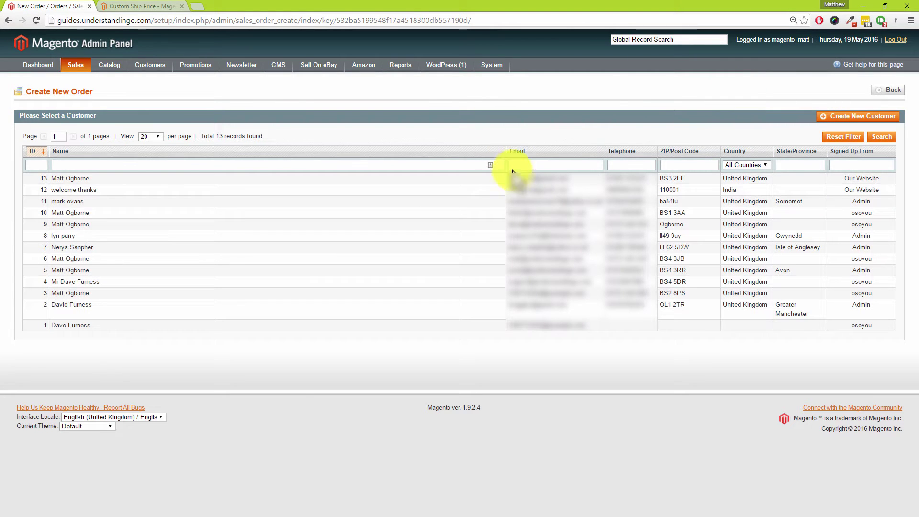
pyautogui.click(463, 212)
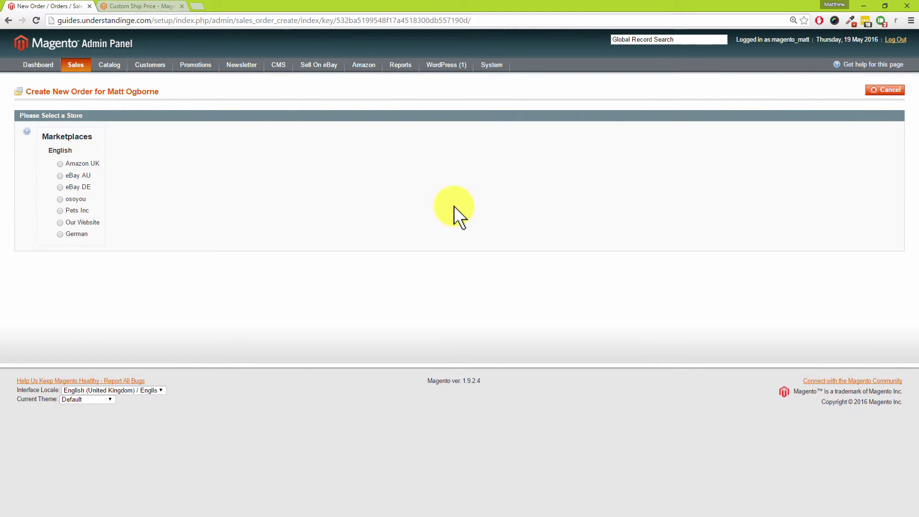
pyautogui.click(60, 222)
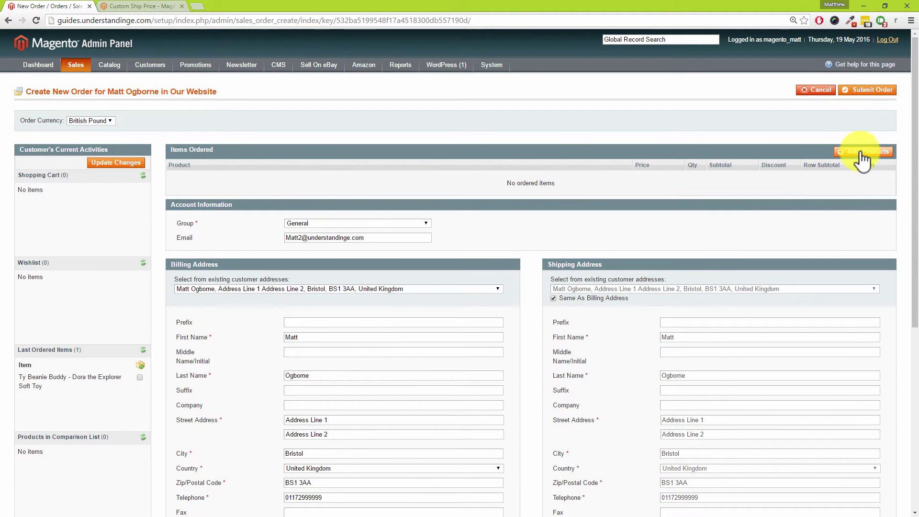
# Add the 3.5mm Audio Y Splitter Cable to the order.
pyautogui.click(867, 151)
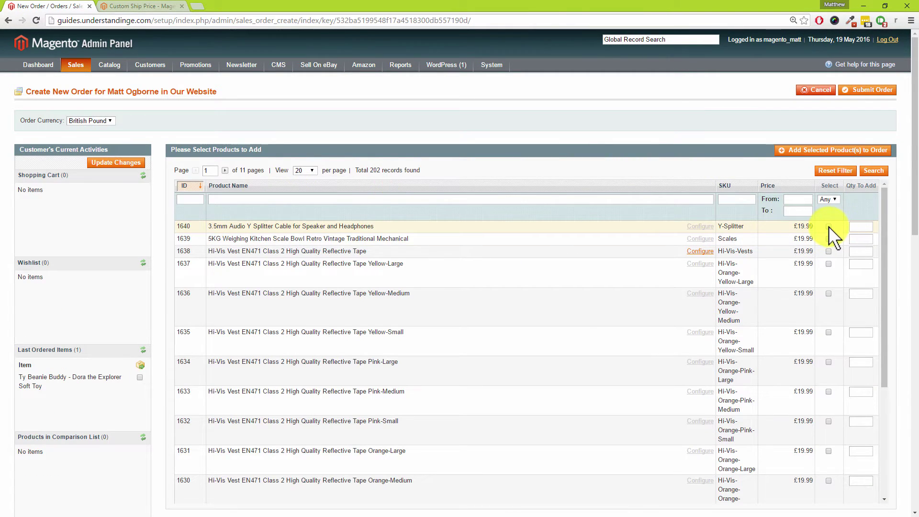
pyautogui.click(822, 151)
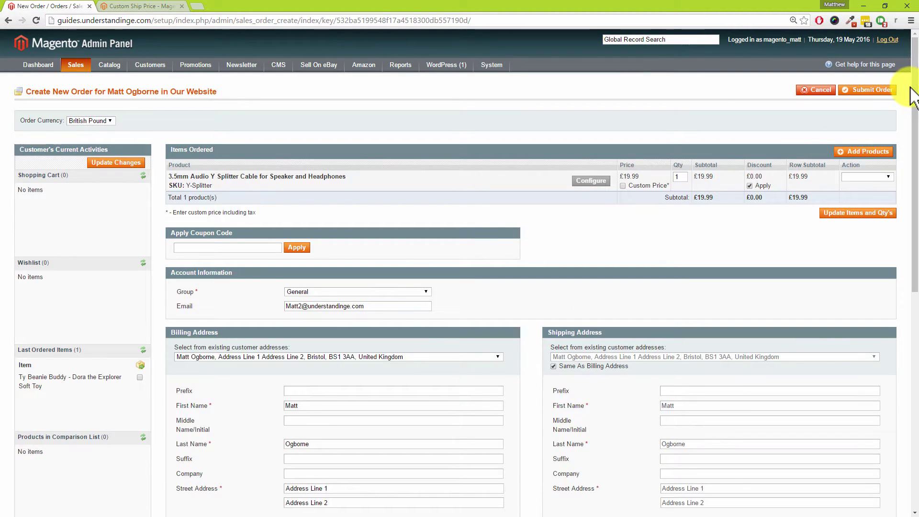
pyautogui.moveTo(912, 90); pyautogui.dragTo(904, 299)
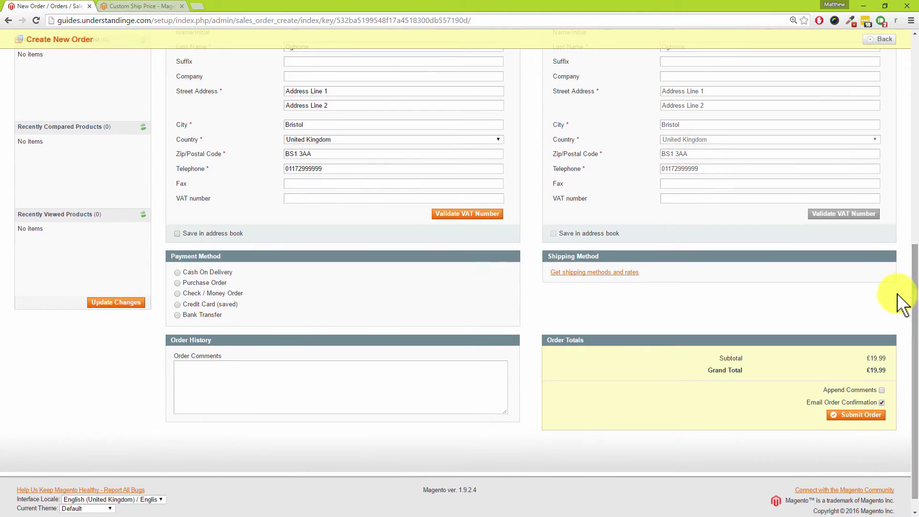
# Load the shipping rates and save a £4.50 custom shipping price titled 'Special Rate'.
pyautogui.click(598, 272)
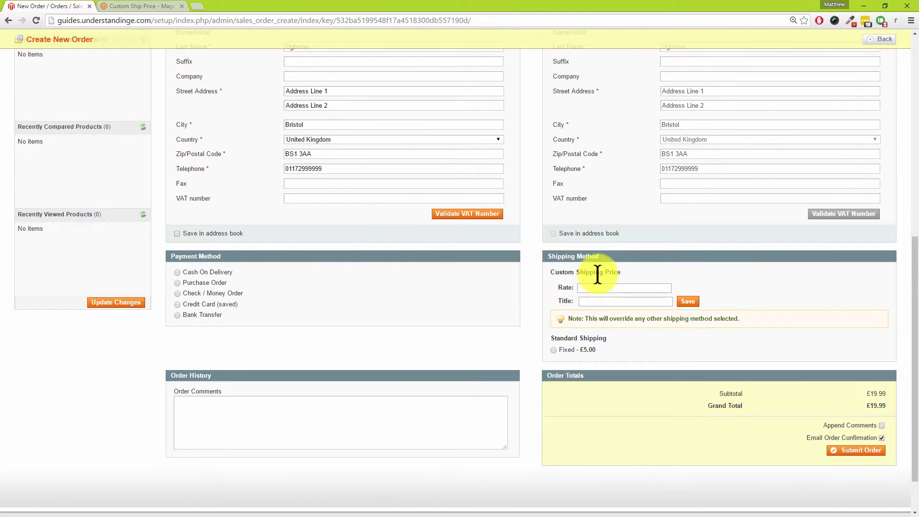
pyautogui.click(589, 288)
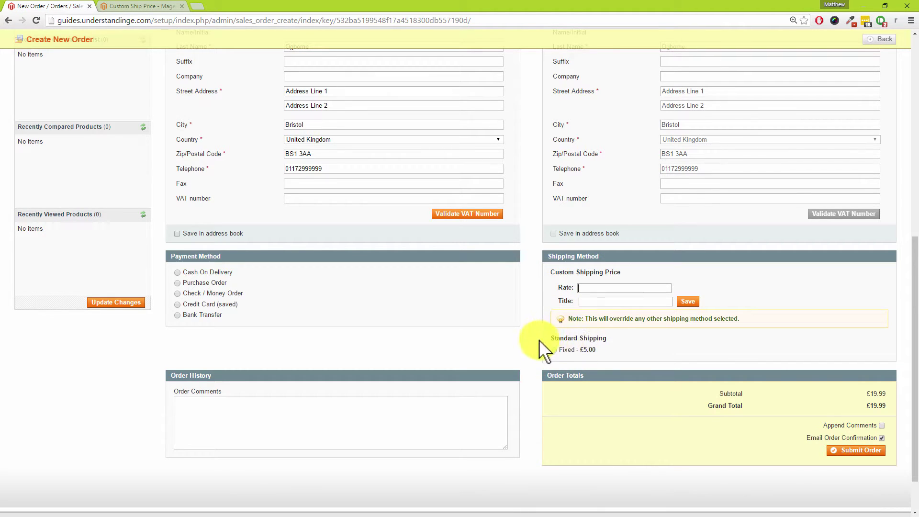
pyautogui.click(551, 350)
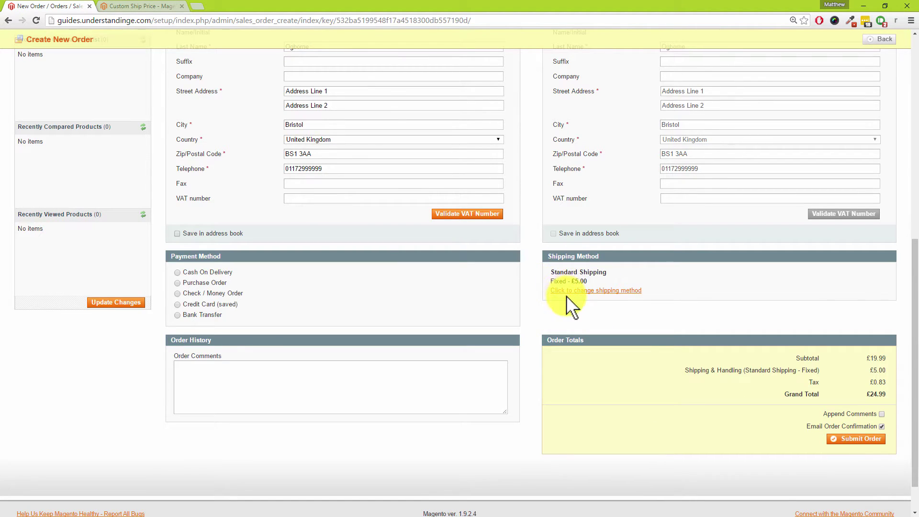
pyautogui.click(567, 291)
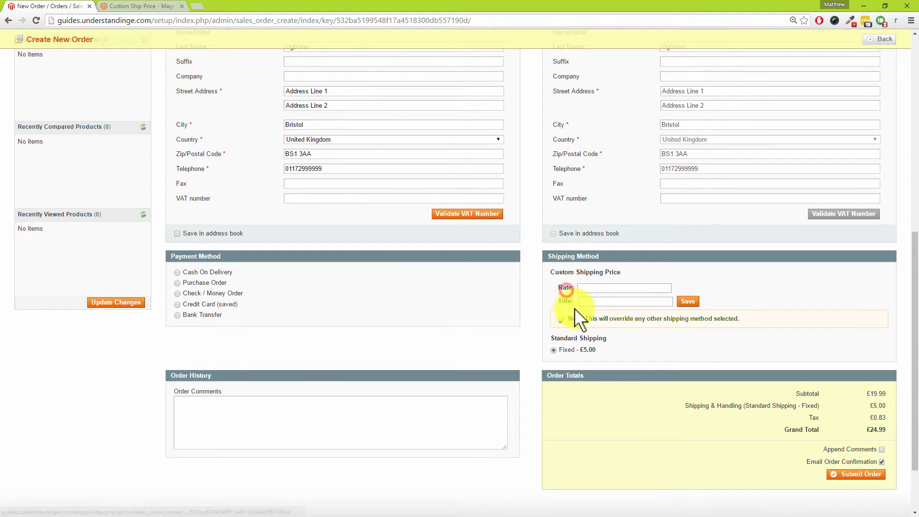
pyautogui.click(593, 287)
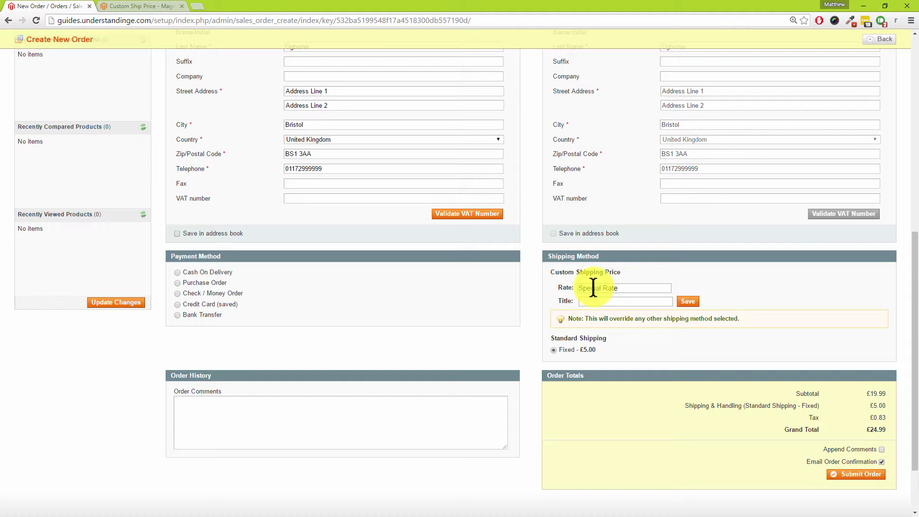
pyautogui.moveTo(640, 290); pyautogui.dragTo(598, 302)
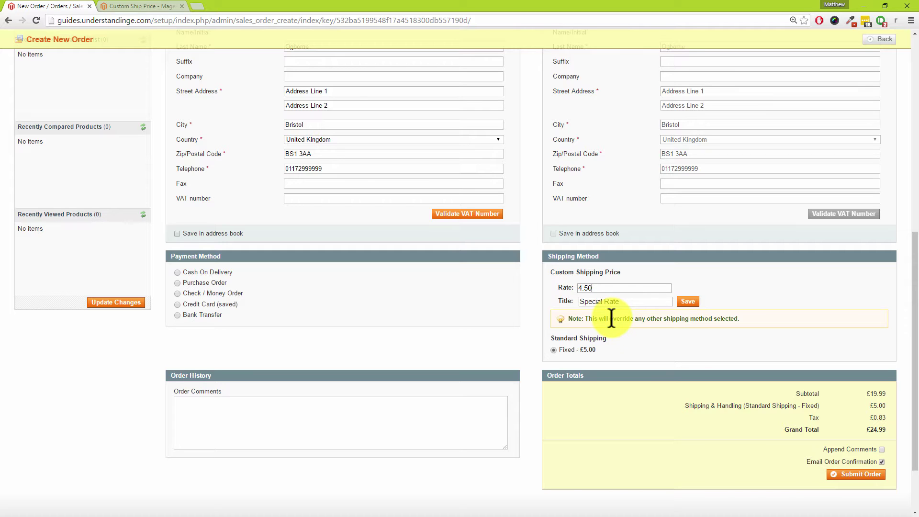
pyautogui.click(691, 302)
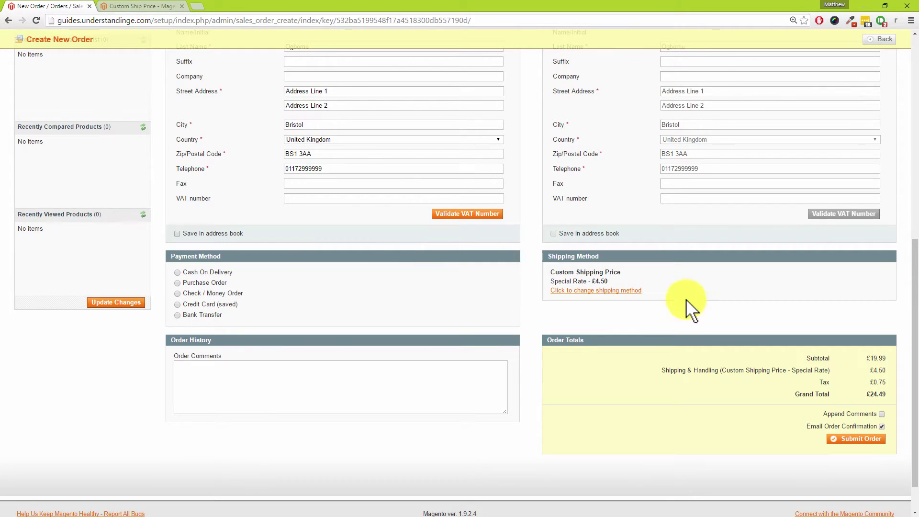